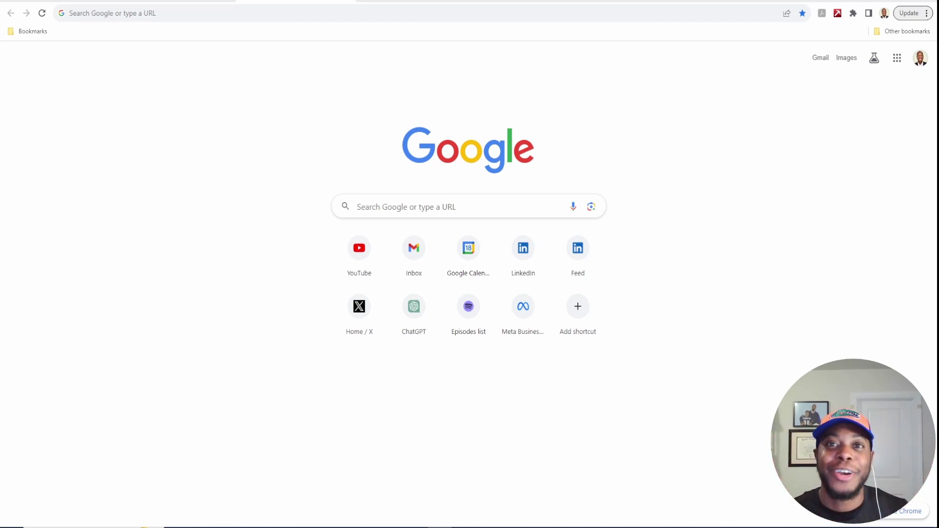
Go from the Florida Gators football schedule to the Data Viz Project Slope Chart page.
{"action": "left_click", "coordinate": [181, 1]}
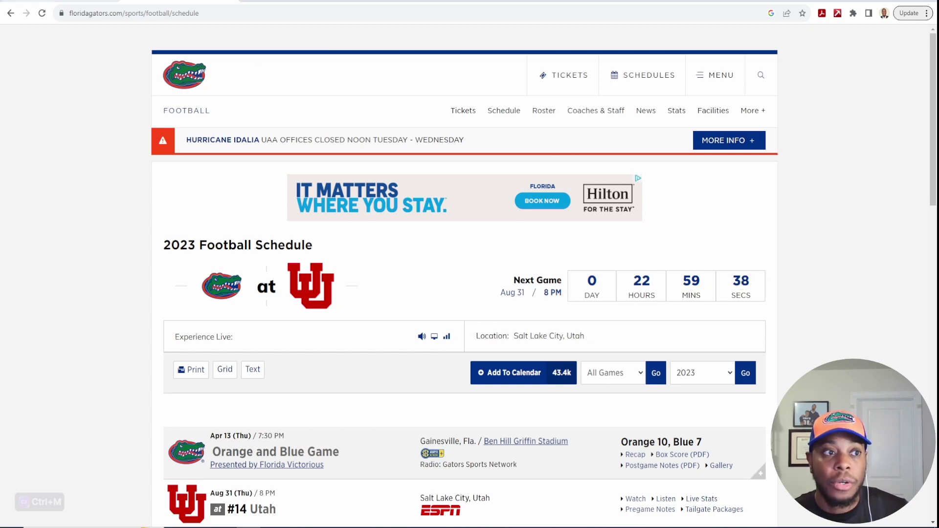
{"action": "key", "text": "ctrl+Tab"}
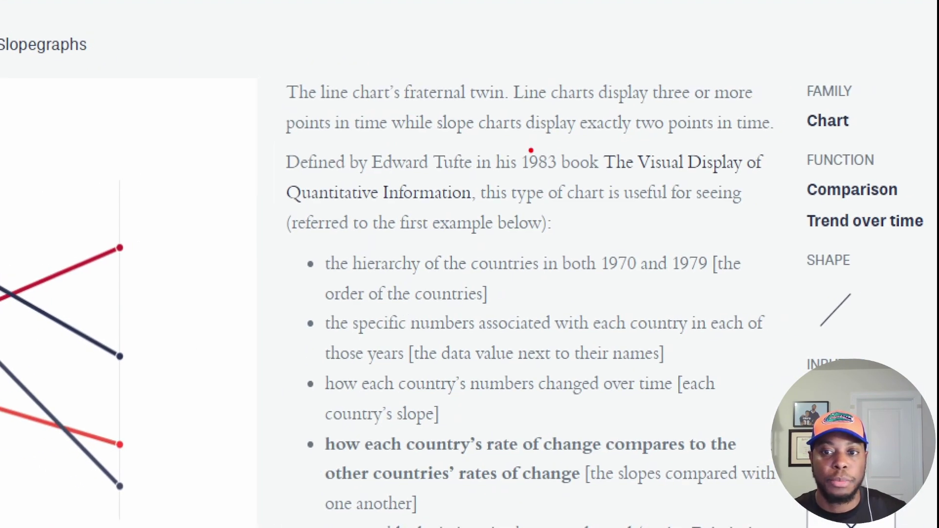
Underline the two-points-in-time definition, sketch a line between the 2005 and 2015 axes, then clear the marks.
{"action": "left_click_drag", "start_coordinate": [574, 141], "coordinate": [773, 132]}
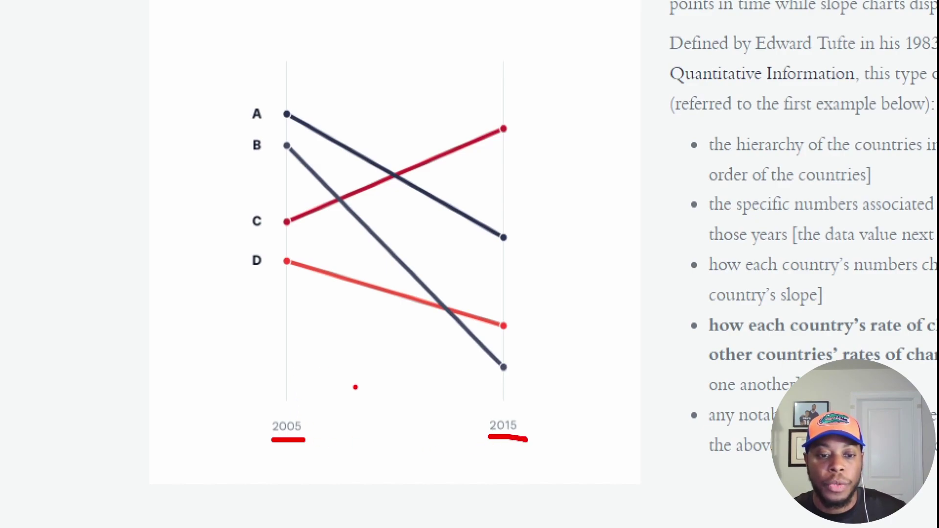
{"action": "mouse_move", "coordinate": [353, 387]}
{"action": "left_mouse_down"}
{"action": "mouse_move", "coordinate": [391, 345]}
{"action": "mouse_move", "coordinate": [414, 350]}
{"action": "mouse_move", "coordinate": [431, 339]}
{"action": "mouse_move", "coordinate": [471, 385]}
{"action": "left_mouse_up"}
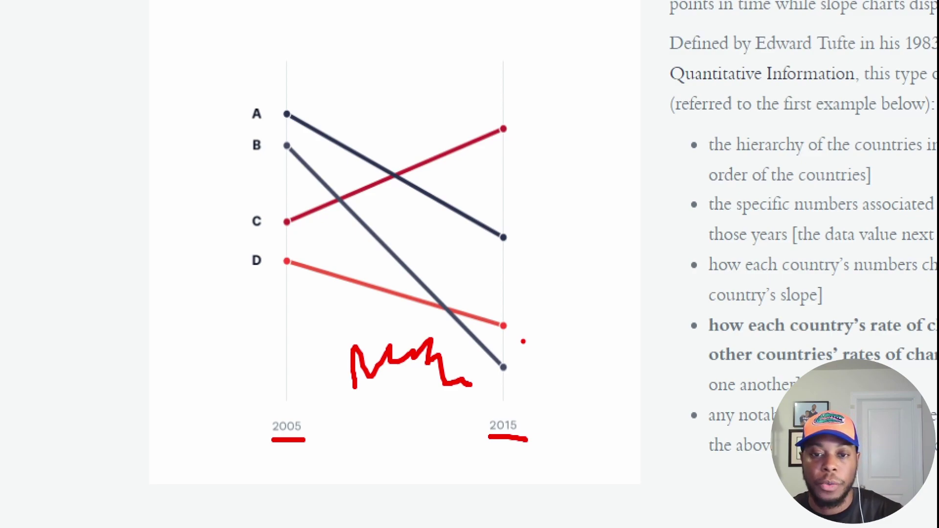
{"action": "key", "text": "Escape"}
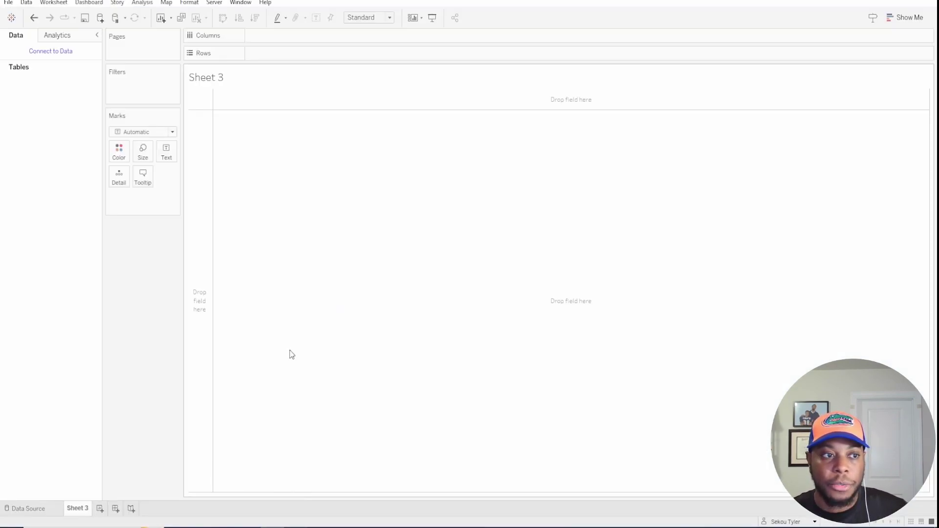
Connect to Sample - Superstore and plot SUM(Sales) as a line against YEAR(Order Date).
{"action": "left_click", "coordinate": [32, 57]}
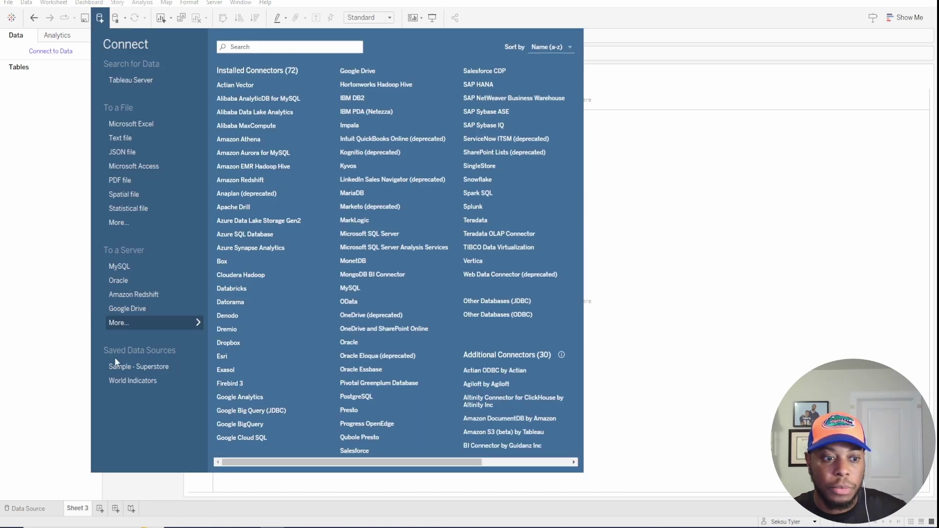
{"action": "left_click", "coordinate": [133, 366]}
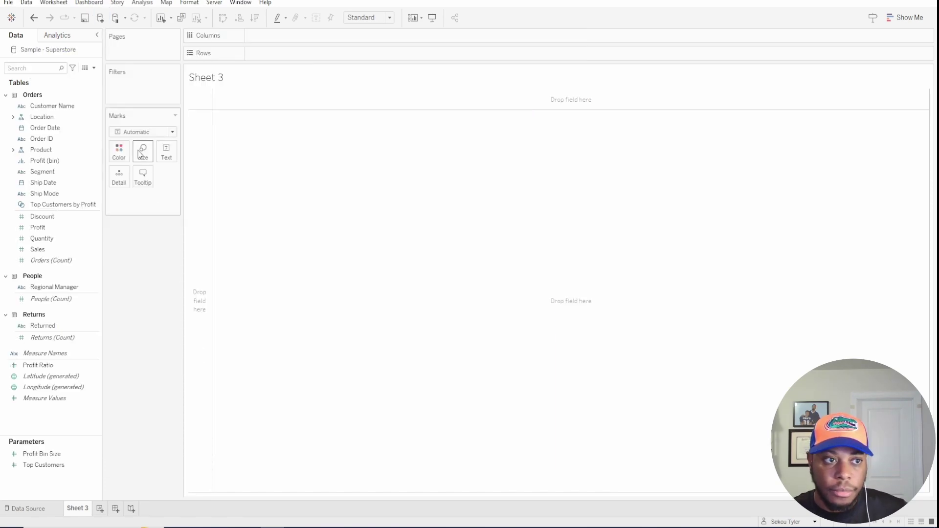
{"action": "left_click", "coordinate": [35, 129]}
{"action": "left_click_drag", "start_coordinate": [36, 129], "coordinate": [262, 35]}
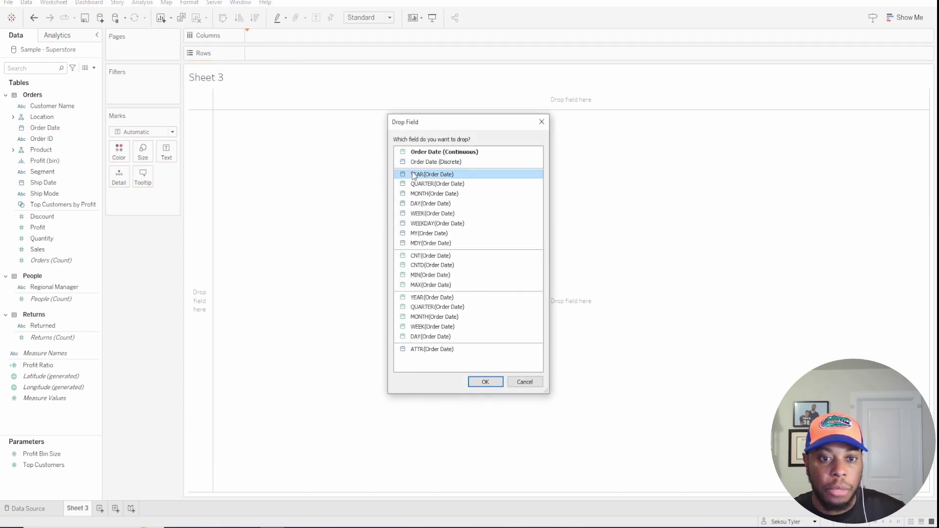
{"action": "left_click", "coordinate": [491, 386]}
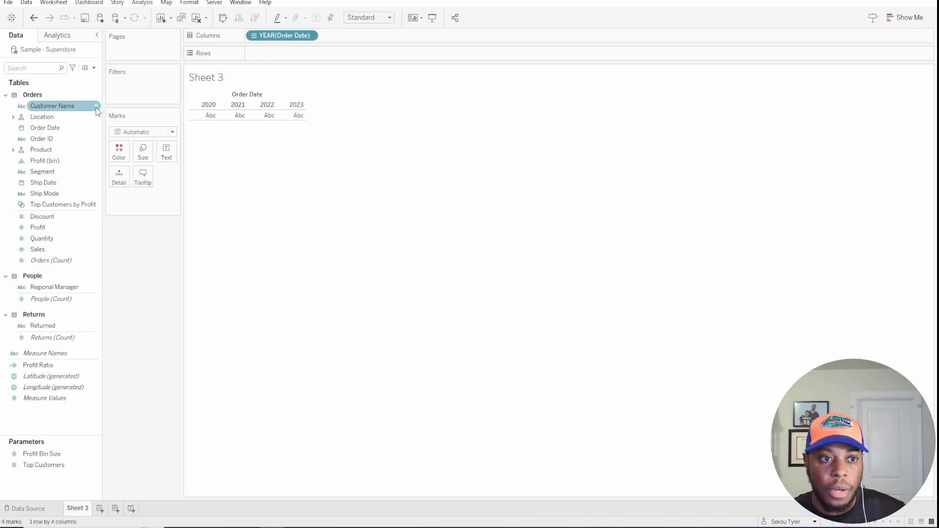
{"action": "left_click", "coordinate": [40, 250]}
{"action": "left_click_drag", "start_coordinate": [41, 251], "coordinate": [274, 51]}
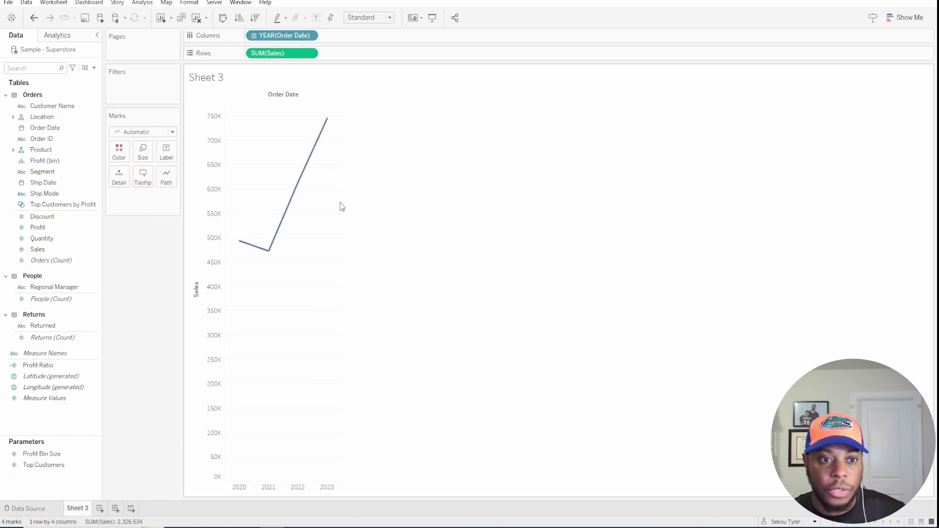
Split the line by Category colour and fit the chart to Entire View.
{"action": "left_click", "coordinate": [13, 150]}
{"action": "left_click", "coordinate": [39, 162]}
{"action": "left_click_drag", "start_coordinate": [39, 164], "coordinate": [118, 149]}
{"action": "left_click", "coordinate": [372, 17]}
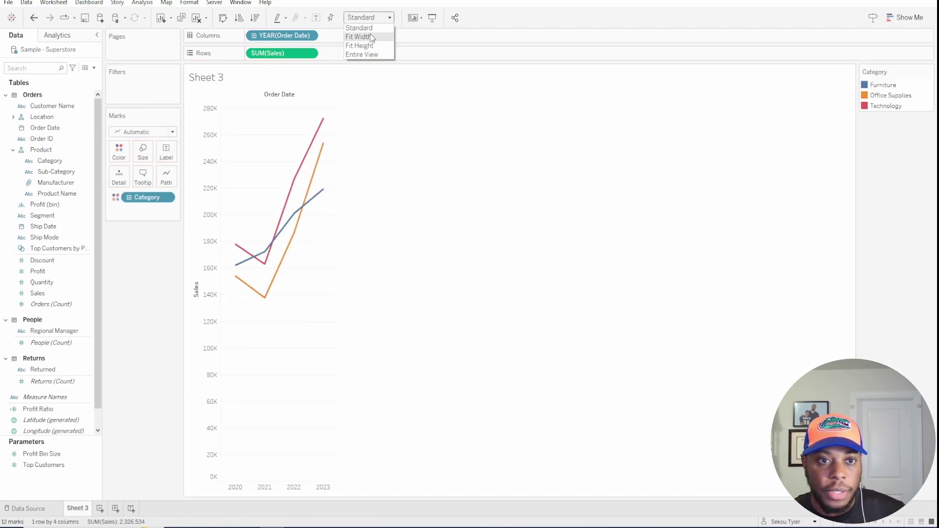
{"action": "left_click", "coordinate": [362, 54]}
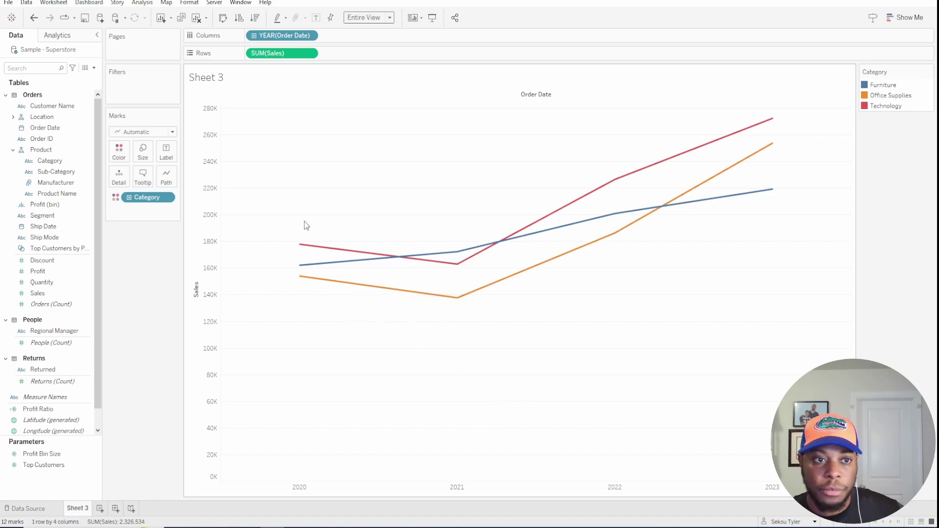
Filter YEAR(Order Date) to keep only 2020 and 2023, excluding 2021 and 2022.
{"action": "left_click", "coordinate": [55, 130]}
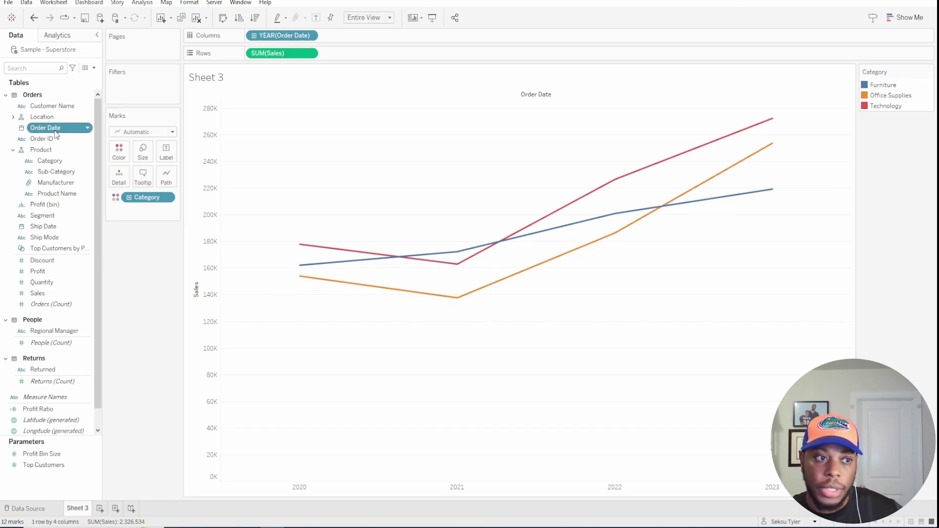
{"action": "left_click_drag", "start_coordinate": [56, 134], "coordinate": [142, 88]}
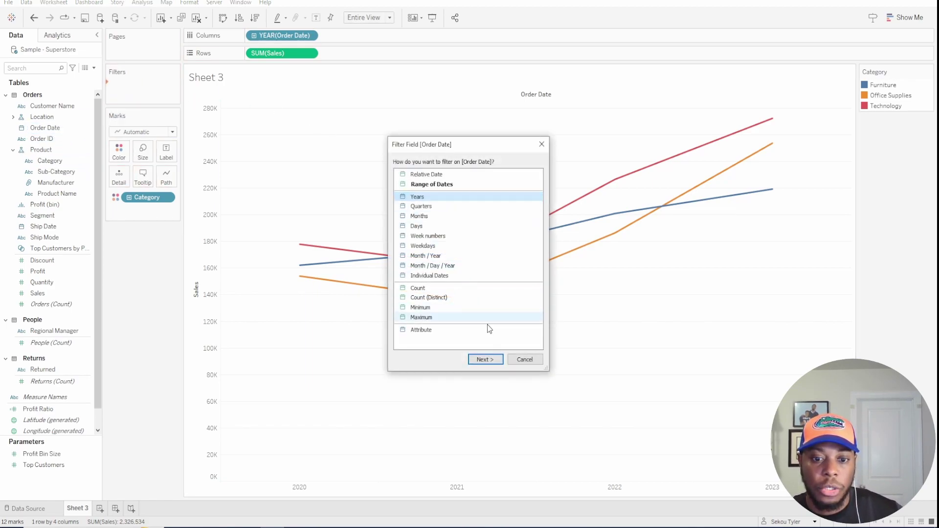
{"action": "left_click", "coordinate": [489, 359]}
{"action": "left_click", "coordinate": [377, 186]}
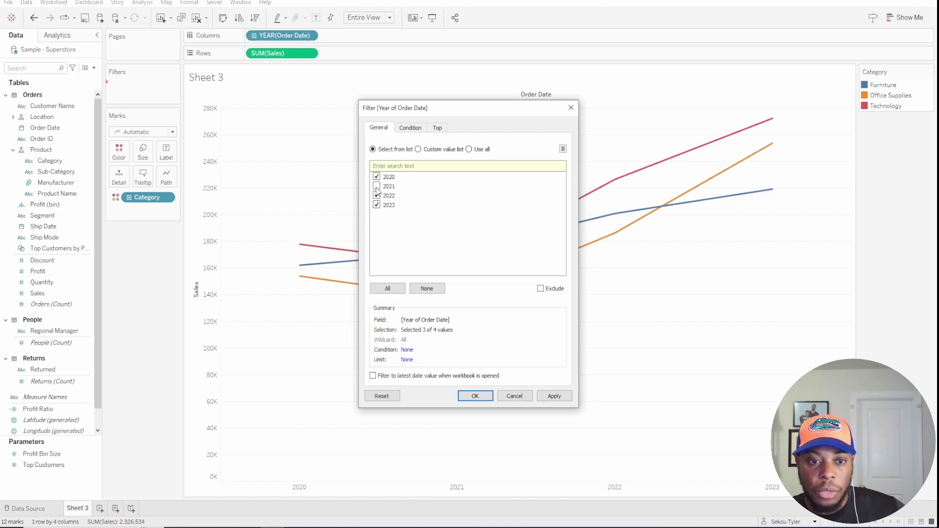
{"action": "left_click", "coordinate": [377, 195]}
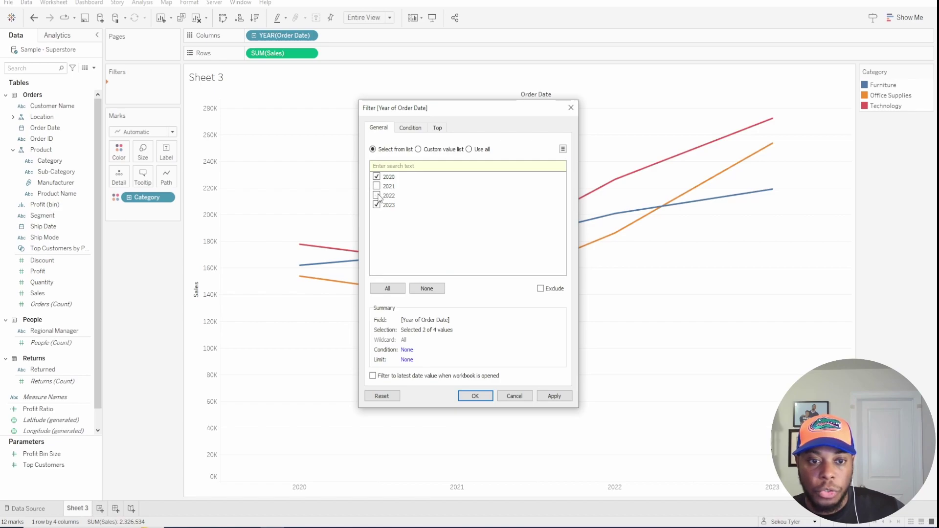
{"action": "left_click", "coordinate": [554, 397]}
{"action": "left_click", "coordinate": [479, 398]}
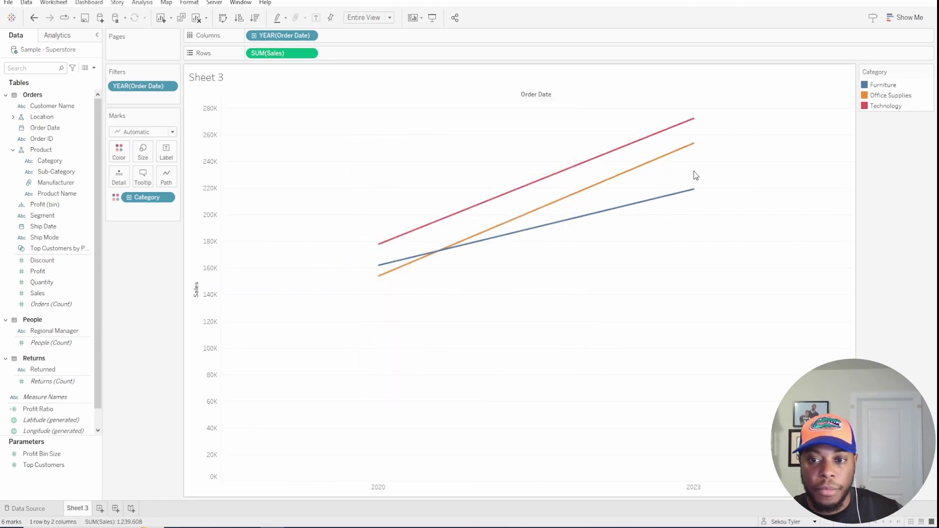
{"action": "left_click", "coordinate": [121, 155]}
Turn on line markers at the endpoints and close the Color popup.
{"action": "left_click", "coordinate": [164, 247]}
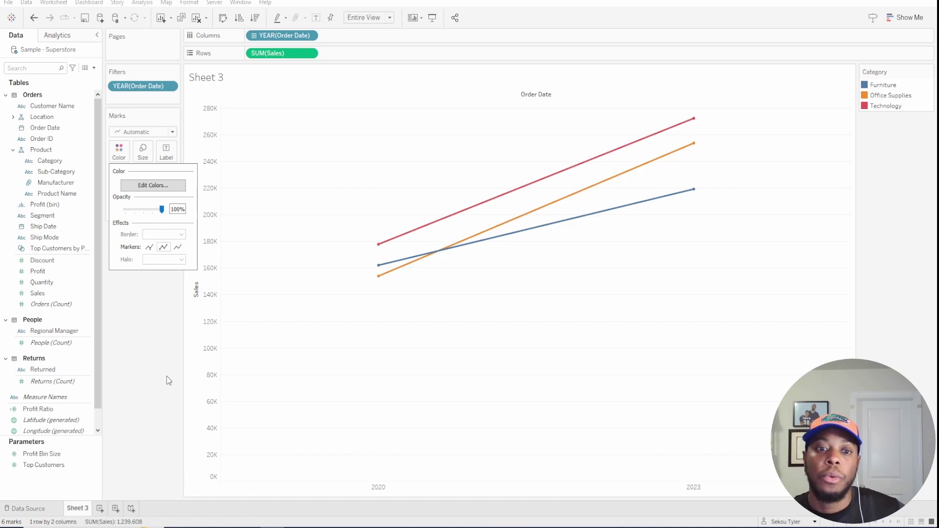
{"action": "left_click", "coordinate": [148, 371]}
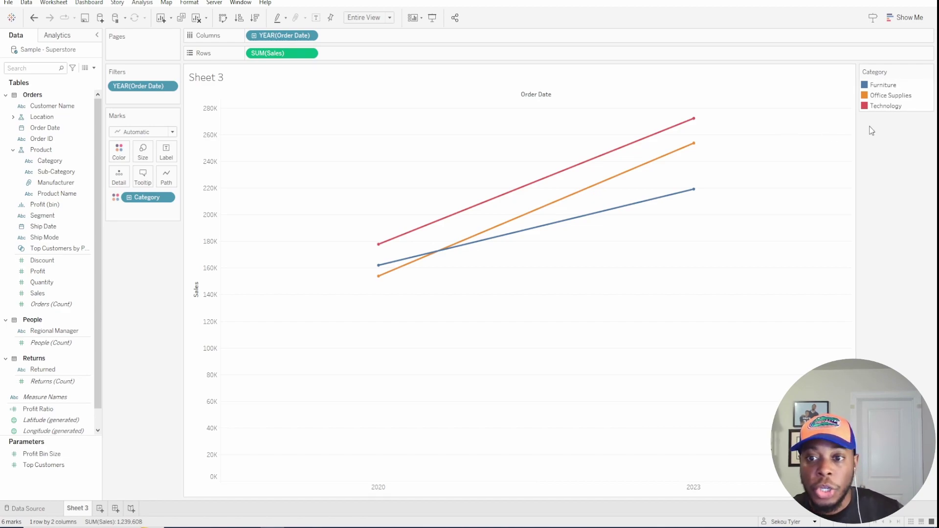
Change the Office Supplies line colour to blue through Edit Colors.
{"action": "double_click", "coordinate": [866, 96]}
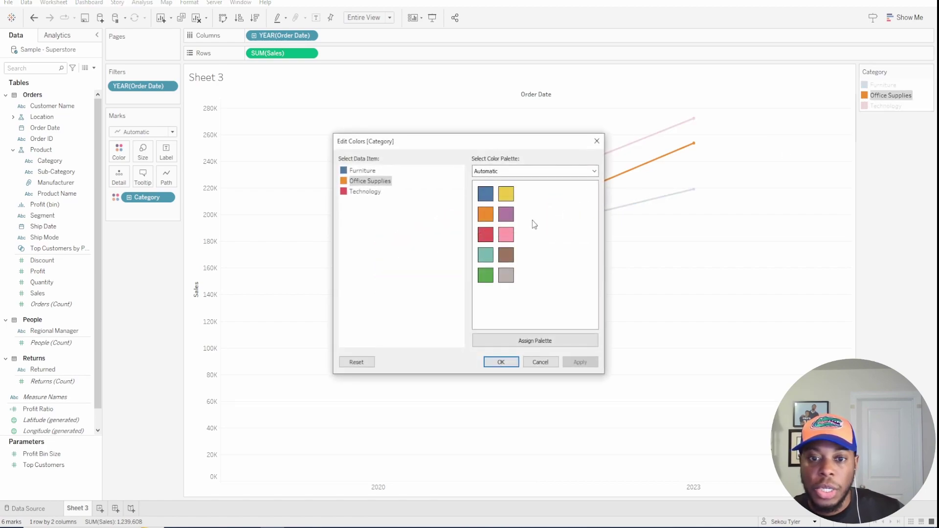
{"action": "left_click", "coordinate": [485, 194]}
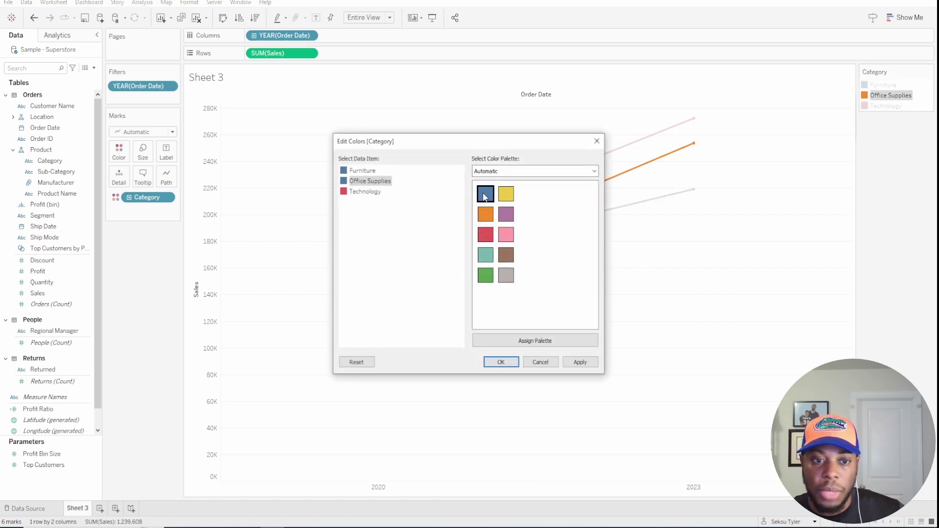
{"action": "left_click", "coordinate": [577, 363]}
{"action": "left_click", "coordinate": [501, 362]}
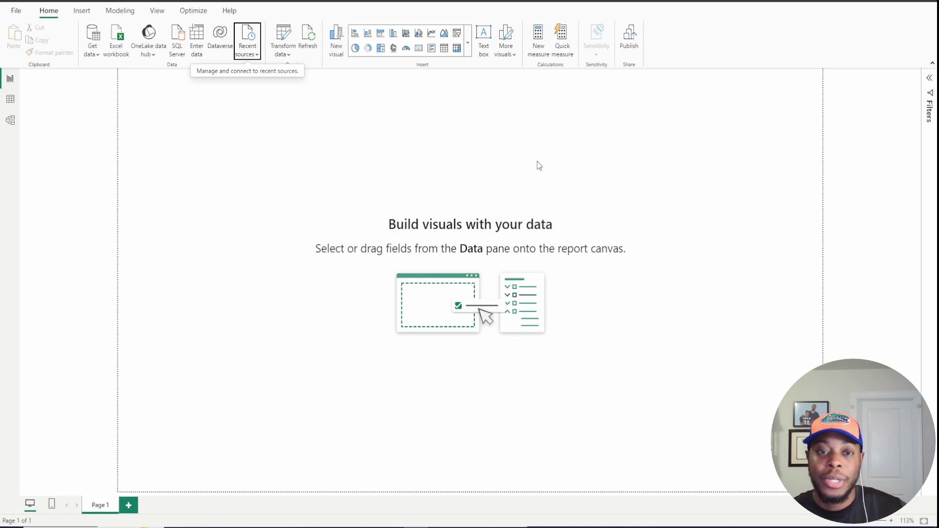
Add a blank line chart visual, widen it, and show the Orders table fields.
{"action": "left_click", "coordinate": [433, 39]}
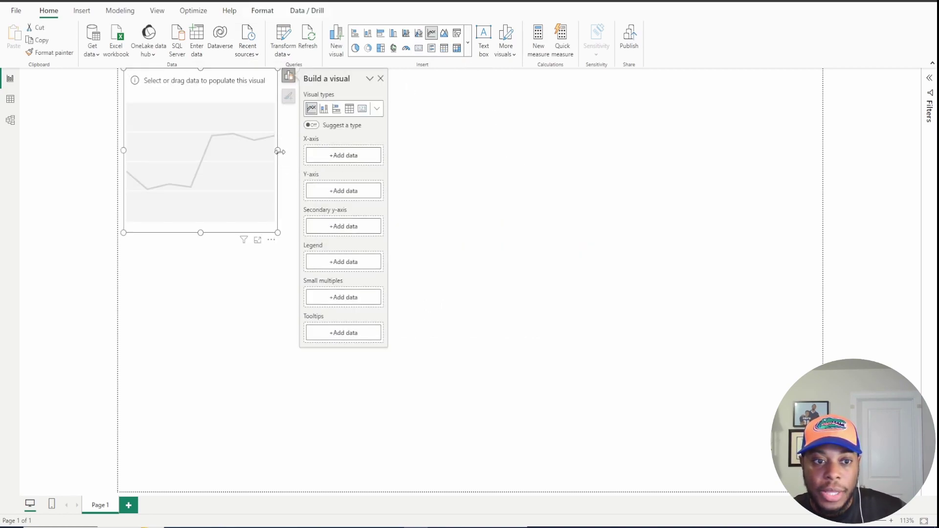
{"action": "left_click_drag", "start_coordinate": [277, 150], "coordinate": [414, 151]}
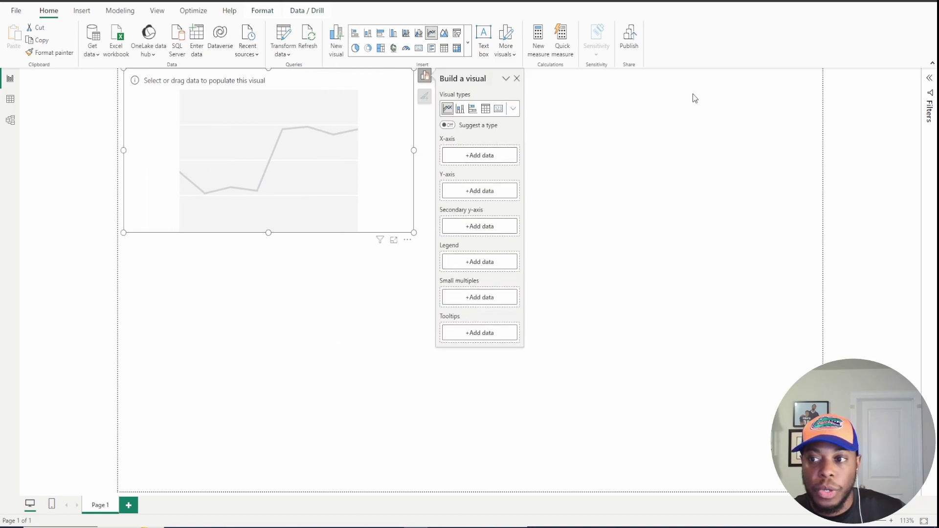
{"action": "left_click", "coordinate": [928, 78]}
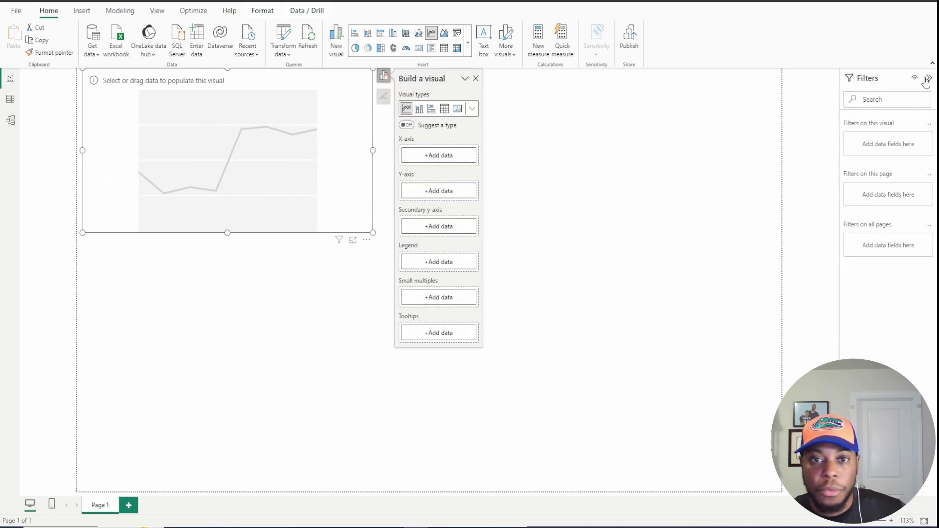
{"action": "left_click", "coordinate": [157, 10]}
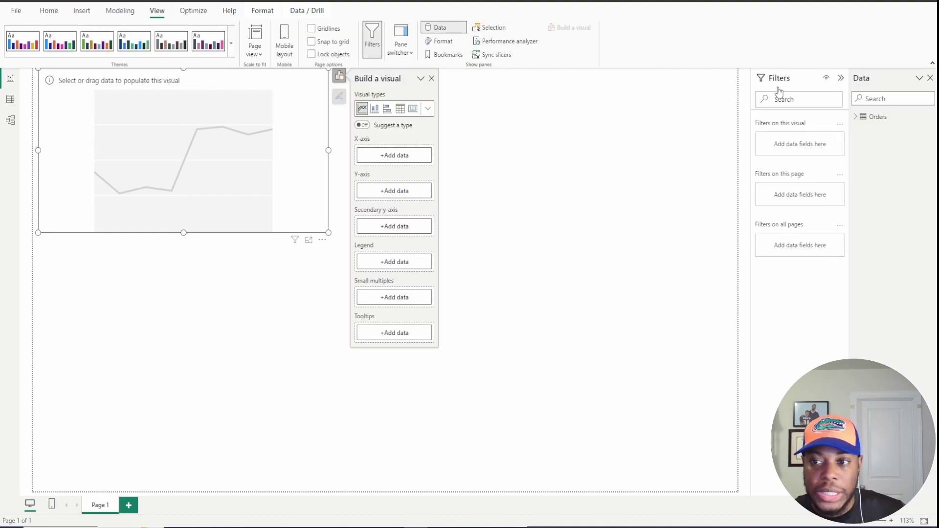
{"action": "left_click", "coordinate": [856, 116]}
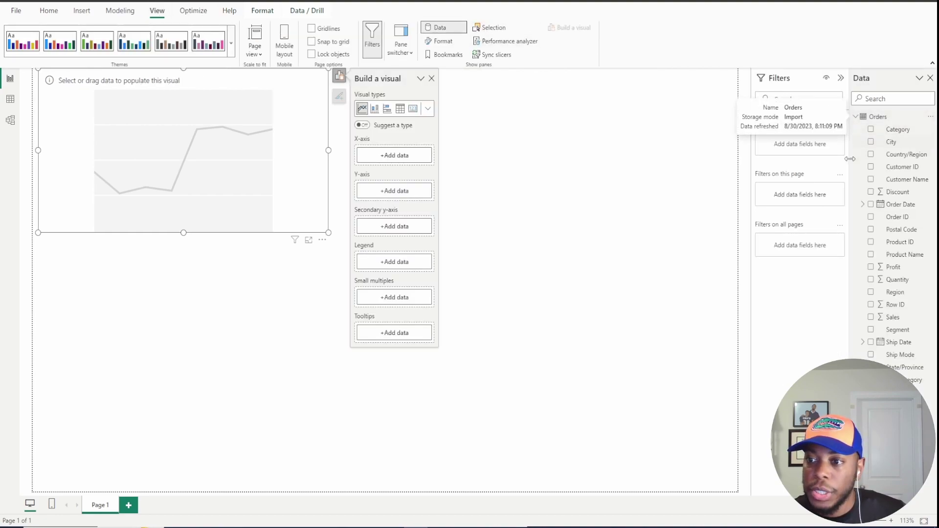
Put Order Date (Year only) on X-axis, Sales on Y-axis, and Category in Legend.
{"action": "left_click_drag", "start_coordinate": [892, 206], "coordinate": [394, 157]}
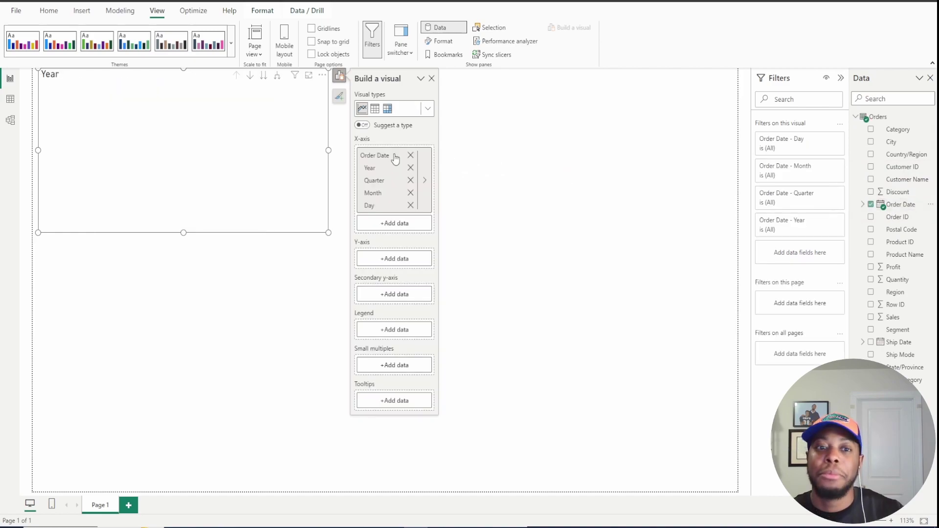
{"action": "left_click", "coordinate": [410, 180]}
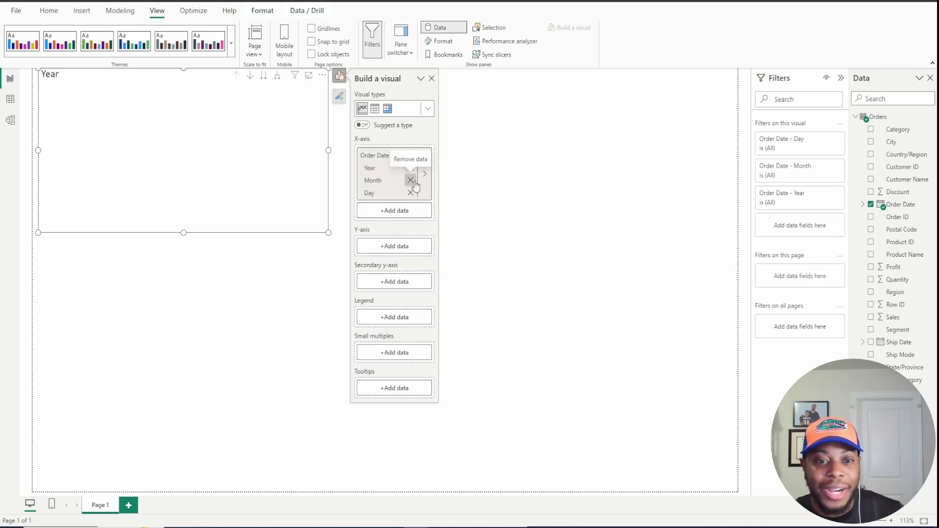
{"action": "left_click", "coordinate": [410, 180]}
{"action": "left_click", "coordinate": [411, 181]}
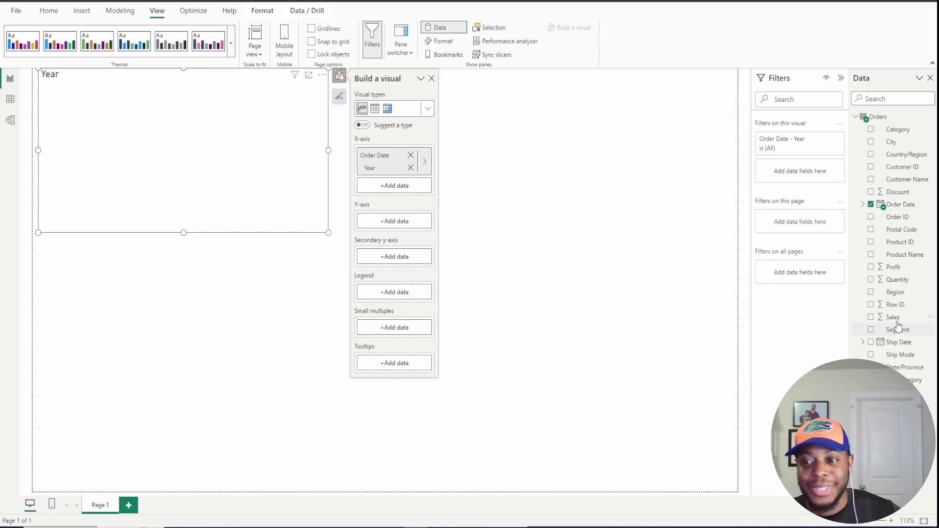
{"action": "left_click_drag", "start_coordinate": [893, 318], "coordinate": [396, 224]}
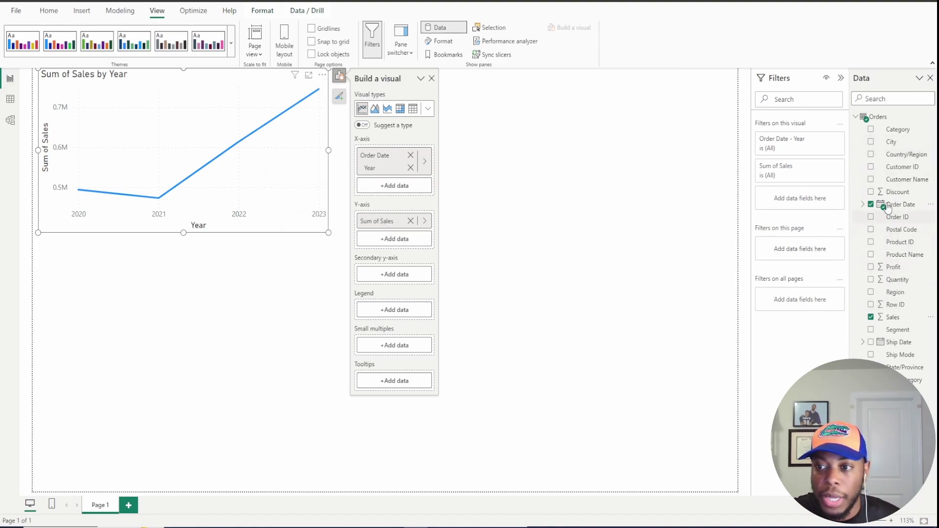
{"action": "left_click_drag", "start_coordinate": [899, 130], "coordinate": [395, 309]}
Resize the line chart wider and taller to fill most of the report canvas.
{"action": "left_click", "coordinate": [540, 155]}
{"action": "left_click", "coordinate": [343, 147]}
{"action": "left_click_drag", "start_coordinate": [390, 150], "coordinate": [678, 150]}
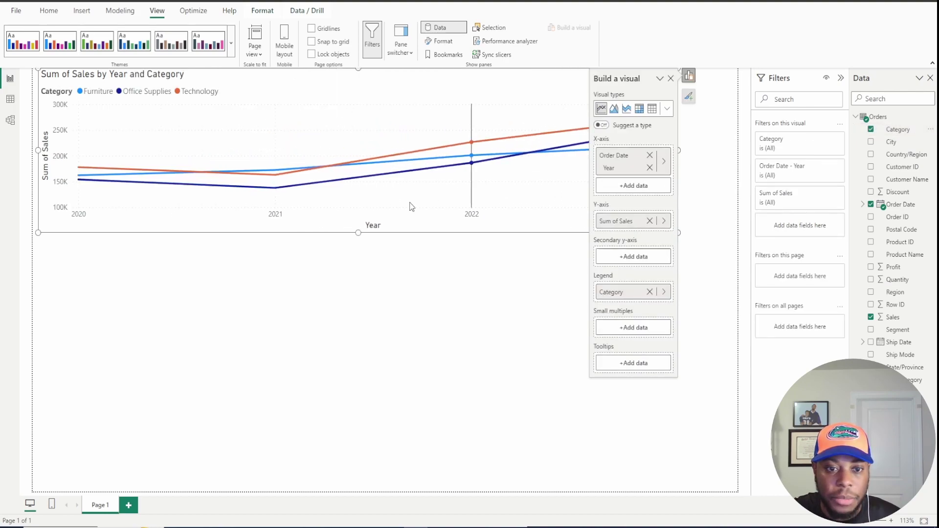
{"action": "left_click_drag", "start_coordinate": [358, 232], "coordinate": [358, 451]}
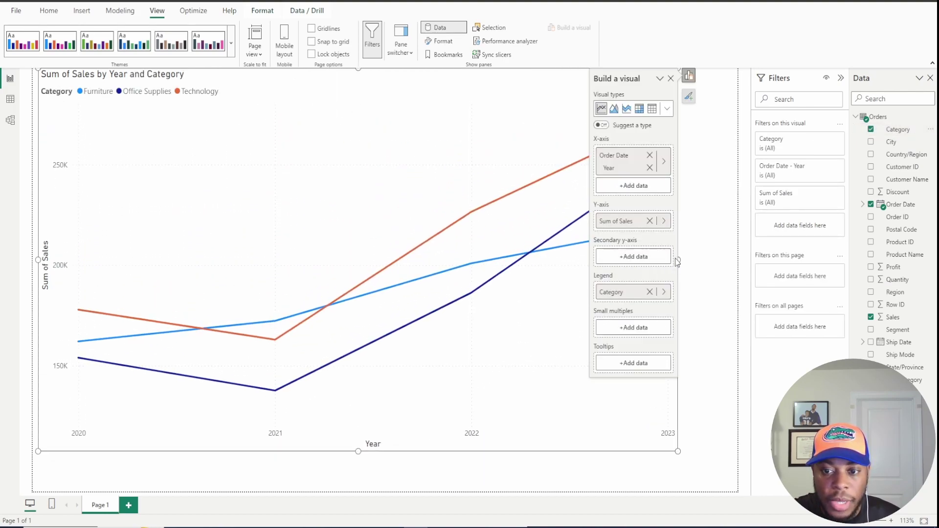
{"action": "left_click_drag", "start_coordinate": [678, 260], "coordinate": [717, 256]}
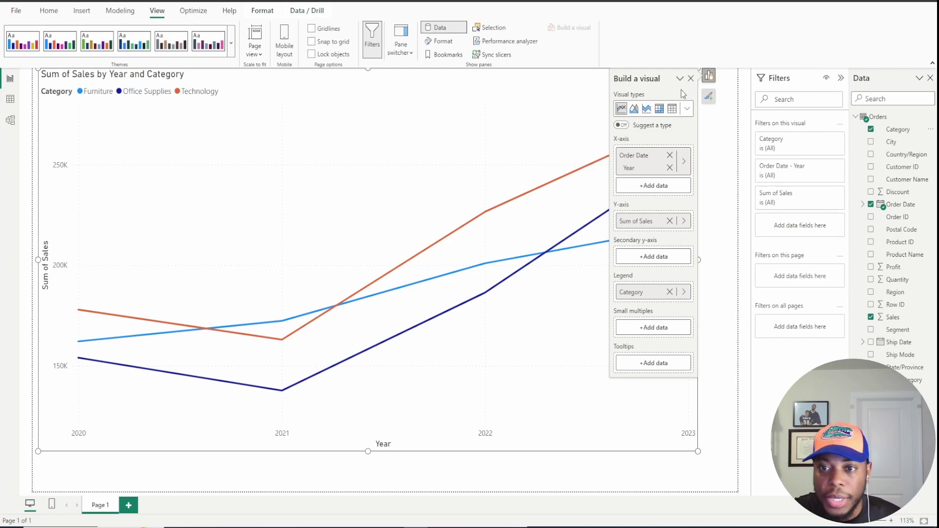
Set the chart's X-axis type to Categorical in Format visual.
{"action": "left_click", "coordinate": [709, 97]}
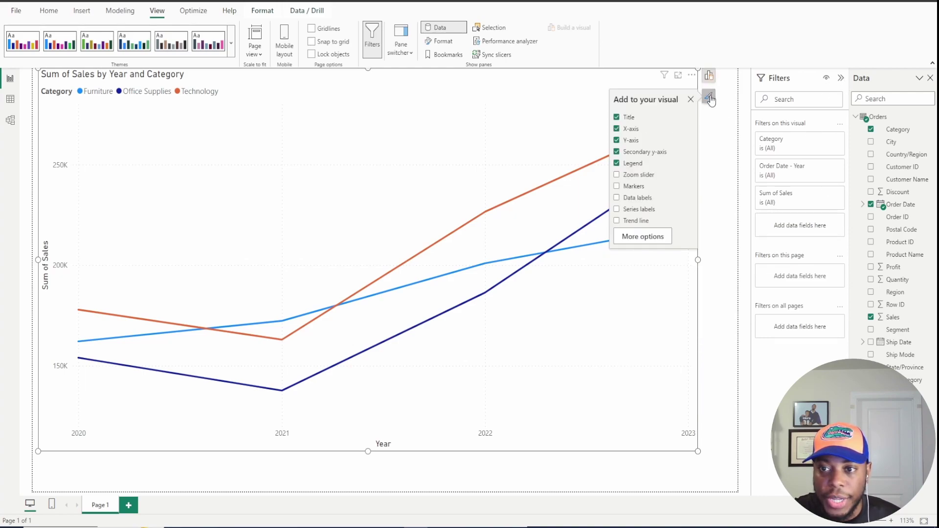
{"action": "left_click", "coordinate": [643, 237]}
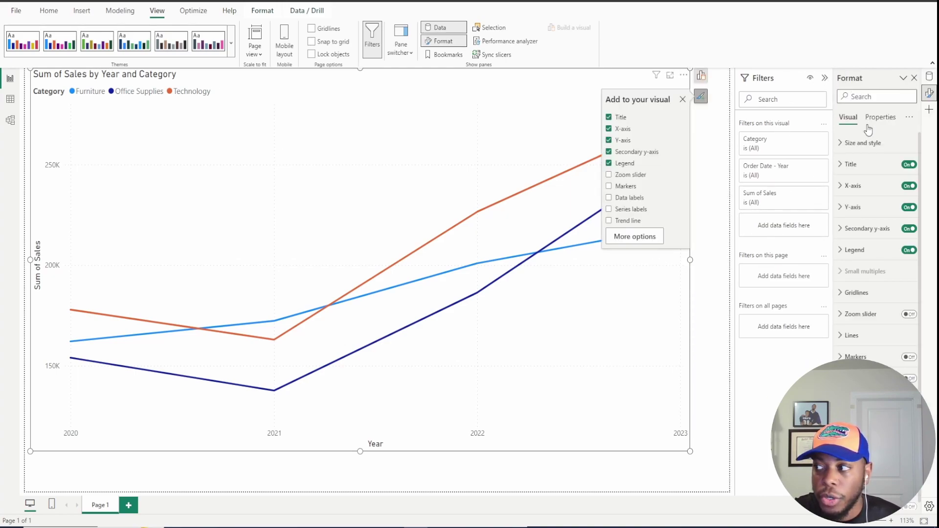
{"action": "left_click", "coordinate": [853, 185]}
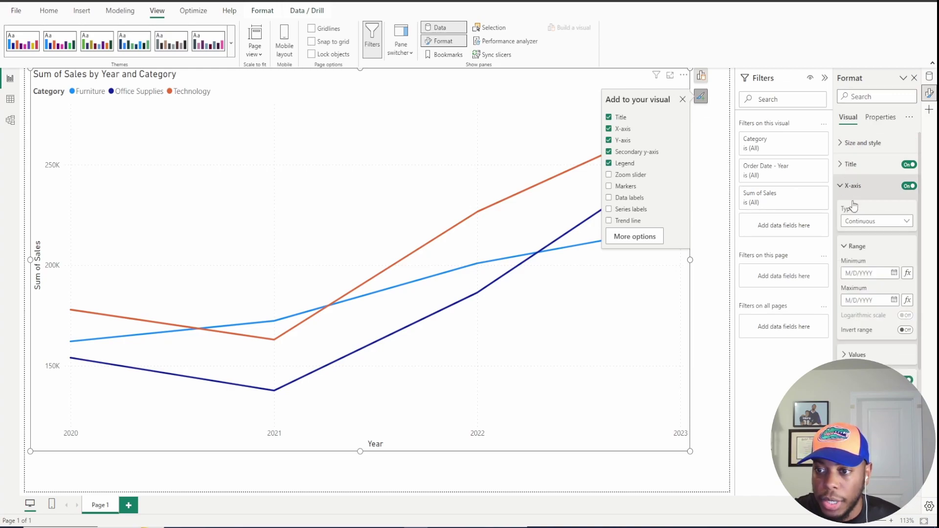
{"action": "left_click", "coordinate": [864, 224]}
{"action": "left_click", "coordinate": [865, 246]}
{"action": "left_click", "coordinate": [710, 177]}
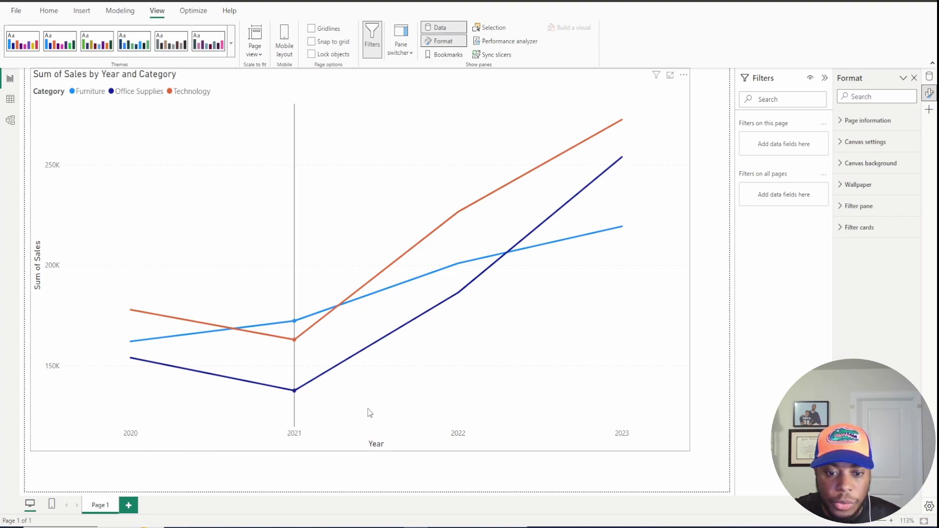
Switch the Order Date - Year filter to Basic filtering and check only 2020 and 2023.
{"action": "left_click", "coordinate": [670, 105]}
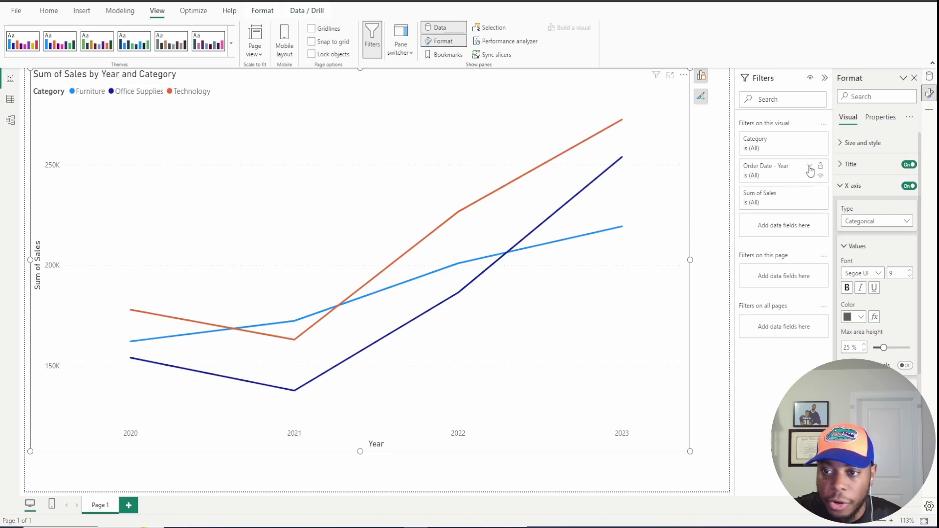
{"action": "left_click", "coordinate": [809, 166]}
{"action": "left_click", "coordinate": [782, 230]}
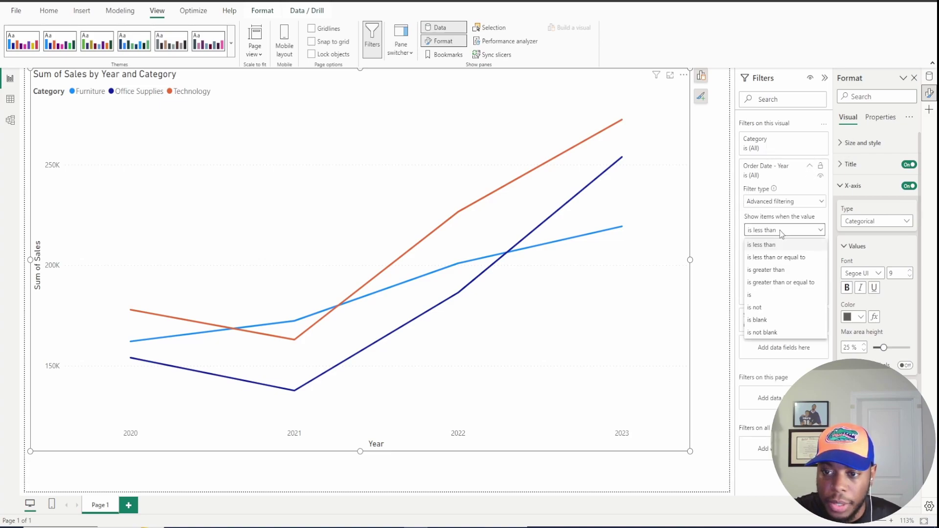
{"action": "left_click", "coordinate": [773, 203]}
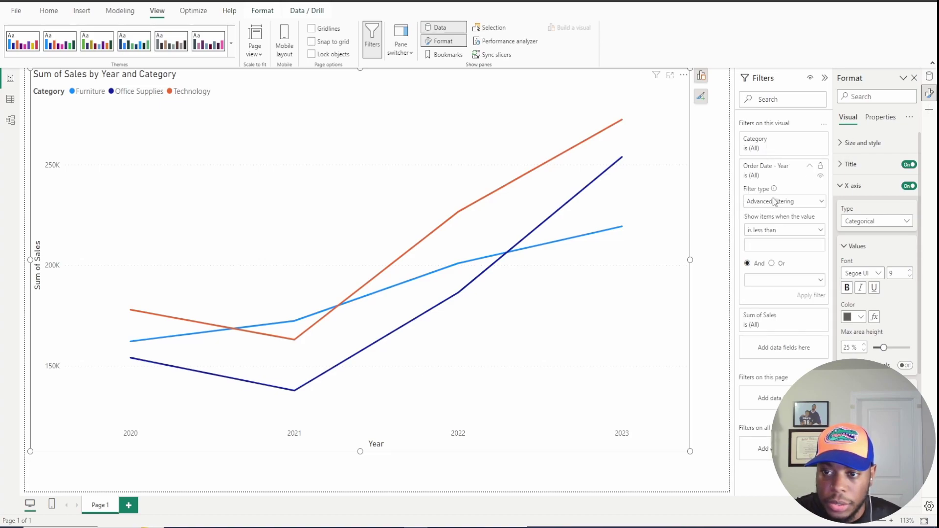
{"action": "left_click", "coordinate": [774, 202]}
{"action": "left_click", "coordinate": [766, 230]}
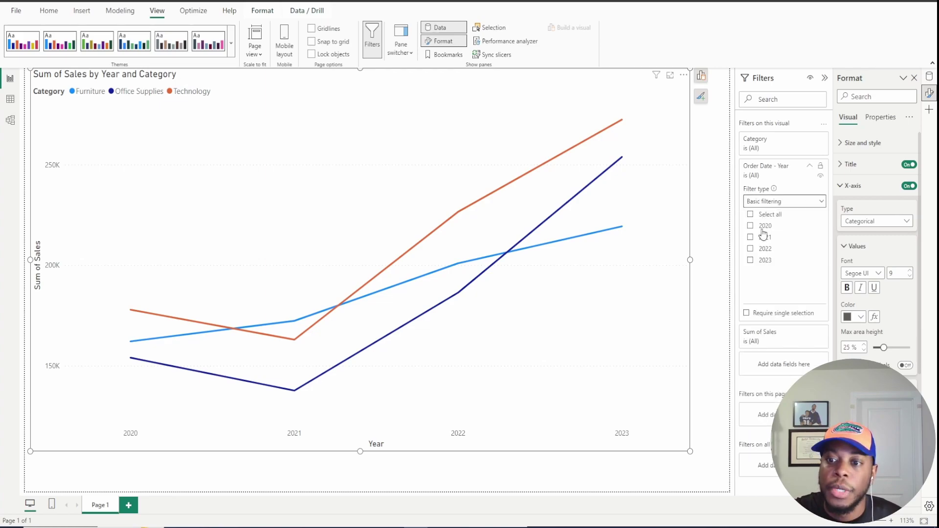
{"action": "left_click", "coordinate": [751, 226]}
{"action": "left_click", "coordinate": [750, 260]}
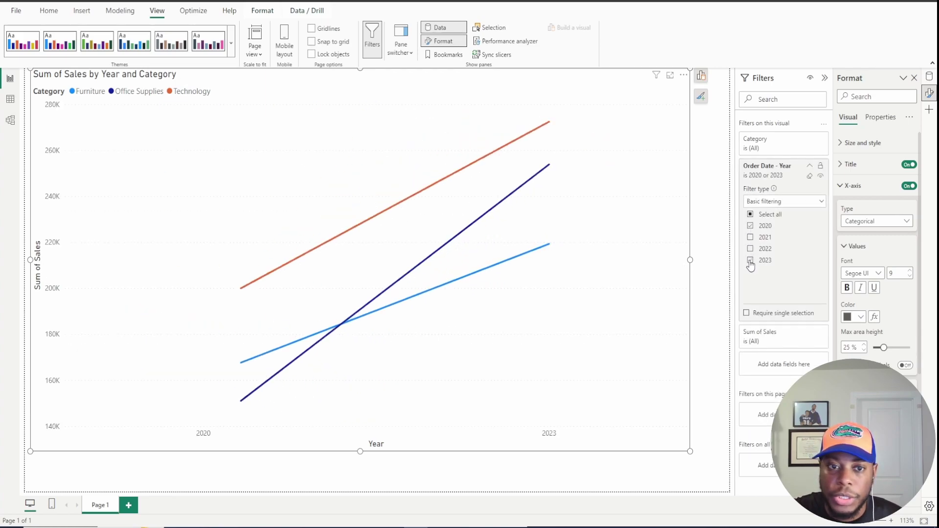
Turn on Markers for the line chart's data points.
{"action": "left_click", "coordinate": [700, 96]}
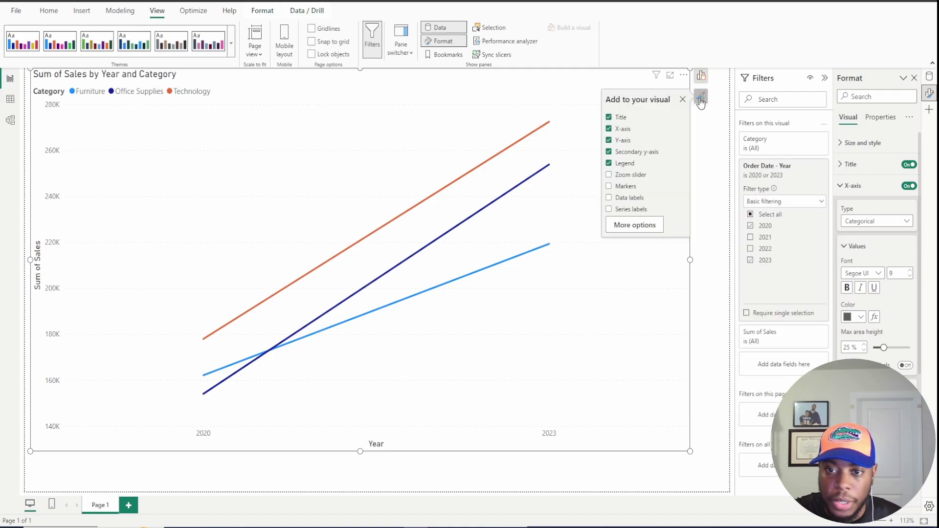
{"action": "left_click", "coordinate": [609, 186]}
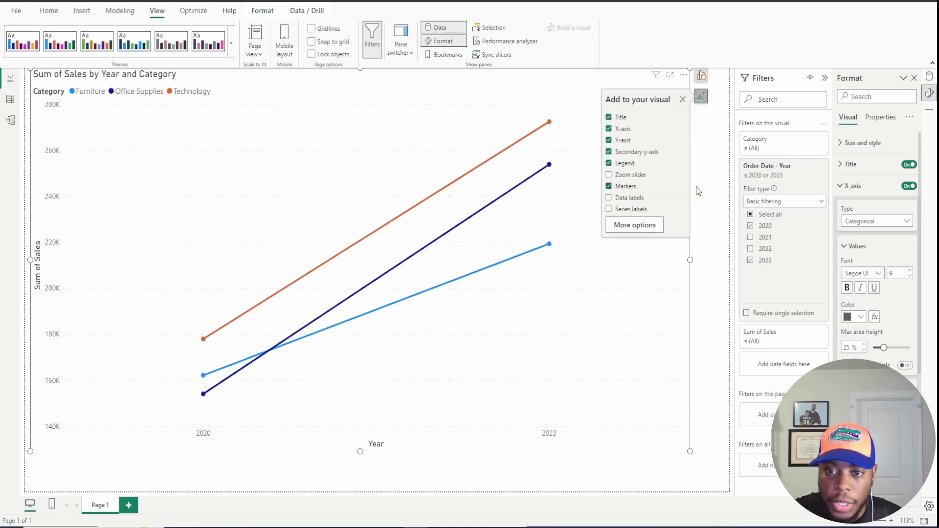
{"action": "left_click", "coordinate": [712, 180]}
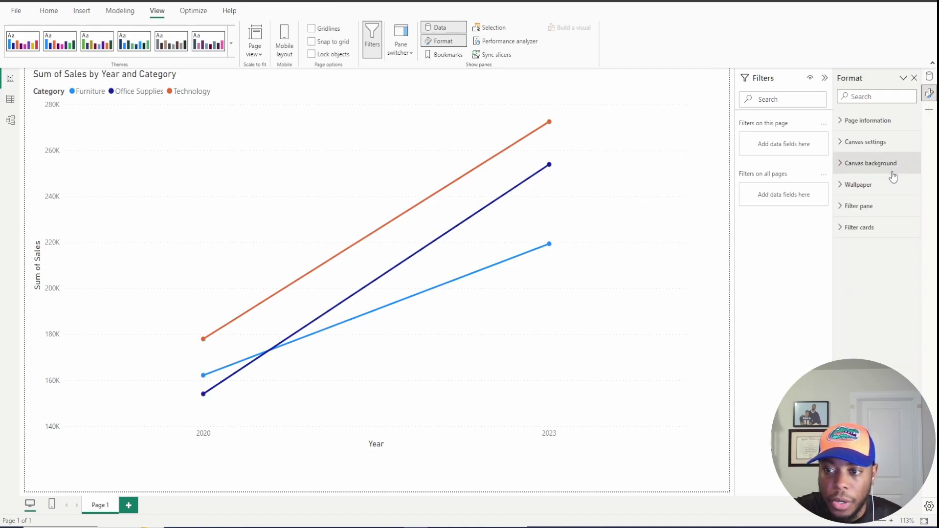
Recolour the Furniture line dark blue under Format > Lines > Colors.
{"action": "left_click", "coordinate": [677, 163]}
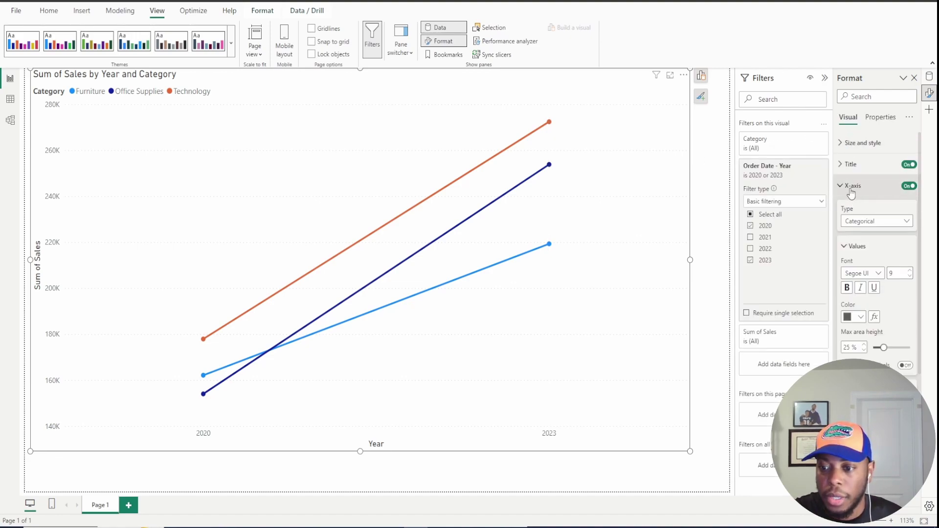
{"action": "scroll", "coordinate": [863, 303], "scroll_direction": "down", "scroll_amount": 5}
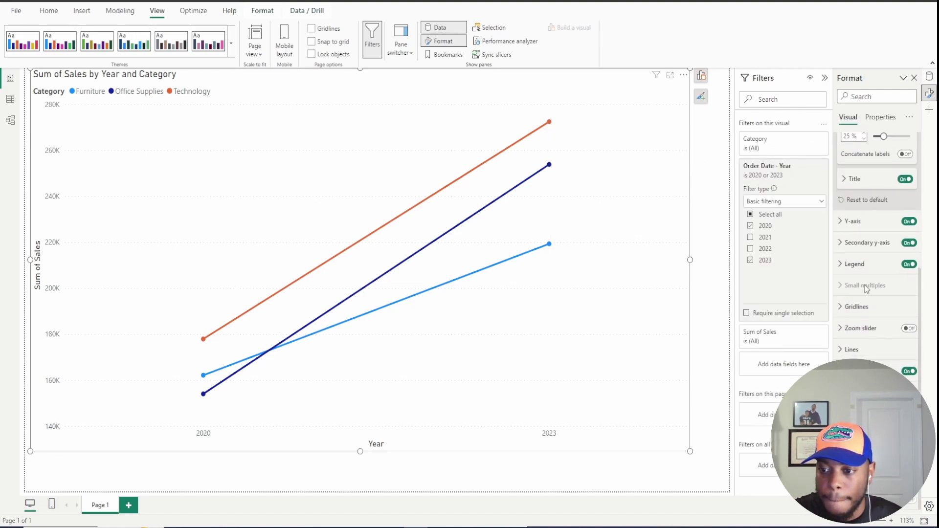
{"action": "left_click", "coordinate": [847, 346]}
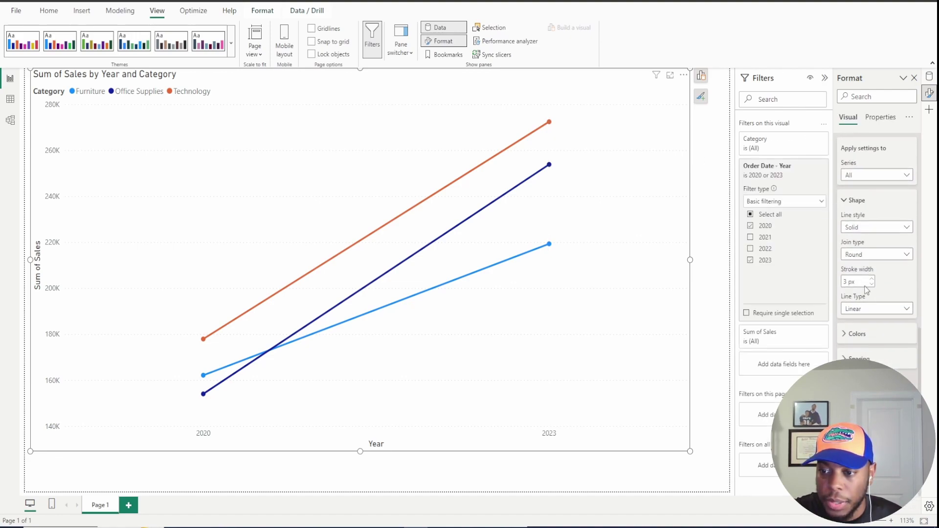
{"action": "left_click", "coordinate": [850, 331]}
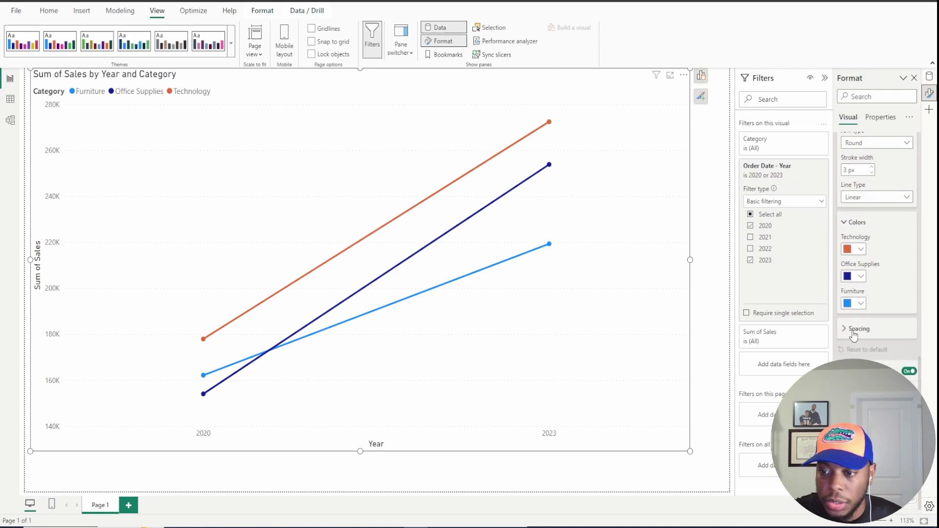
{"action": "left_click", "coordinate": [861, 304]}
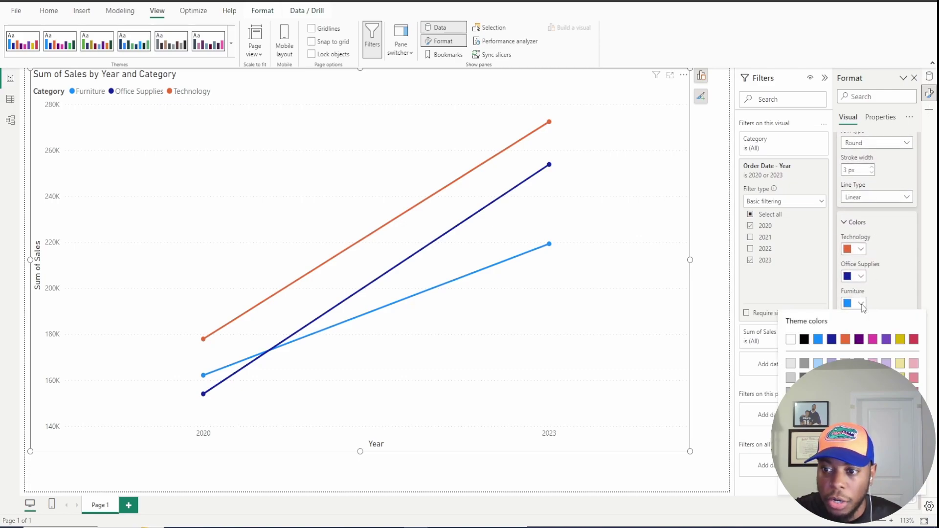
{"action": "left_click", "coordinate": [837, 340]}
{"action": "left_click", "coordinate": [700, 238]}
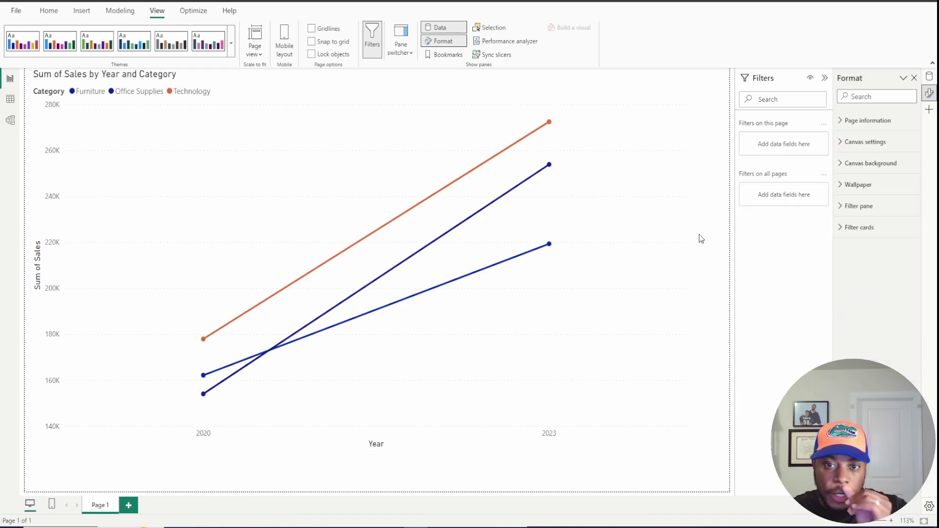